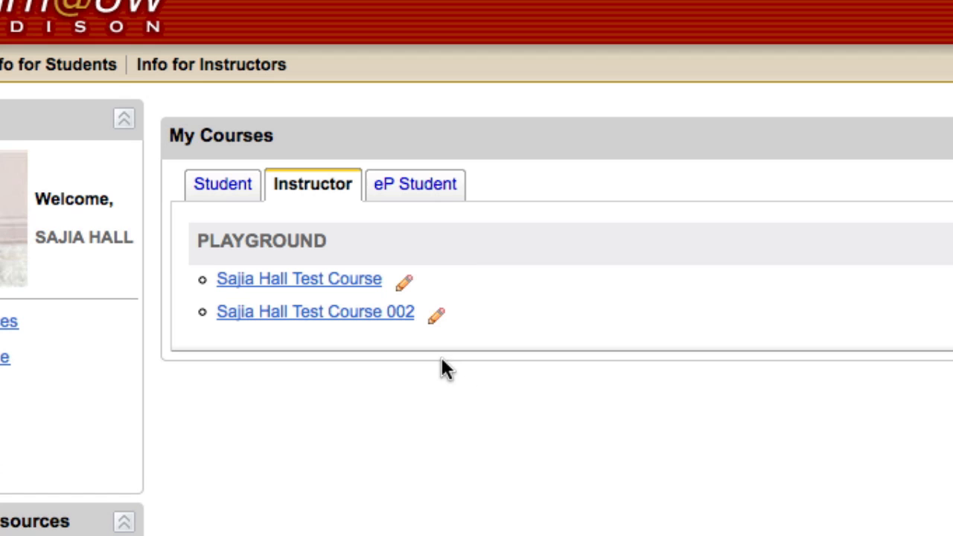
# Step: Open the administration of Test Course 002 and start copying components from another course with protected resources included
pyautogui.click(385, 317)
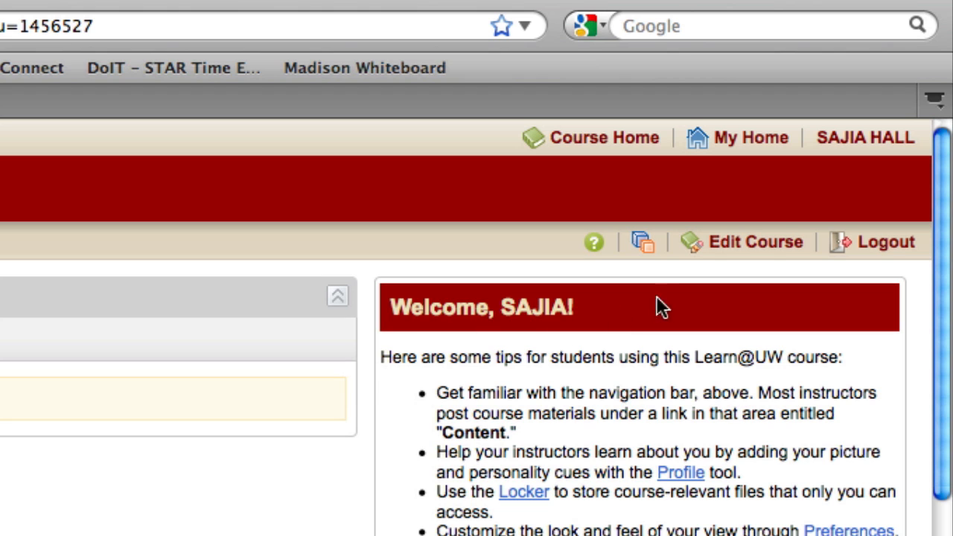
pyautogui.click(756, 260)
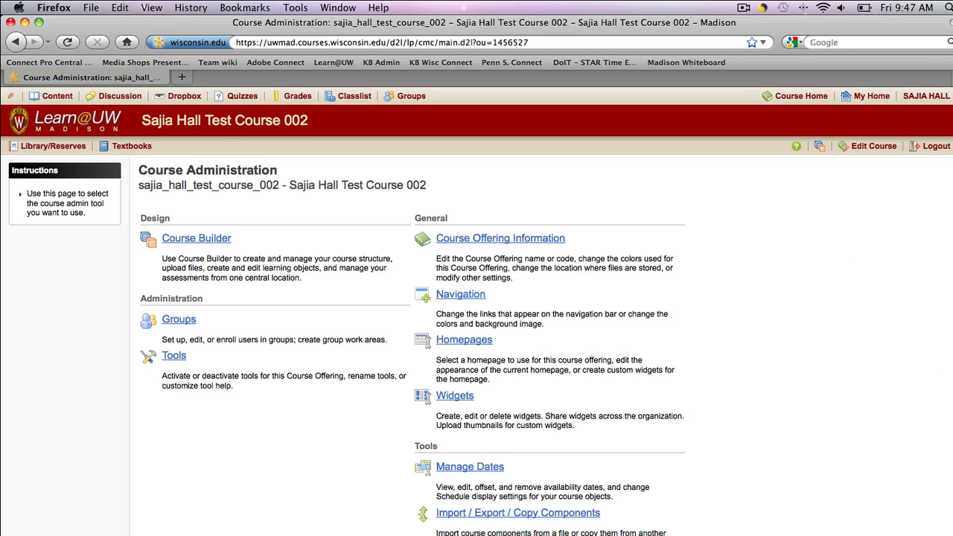
pyautogui.scroll(-4, 951, 440)
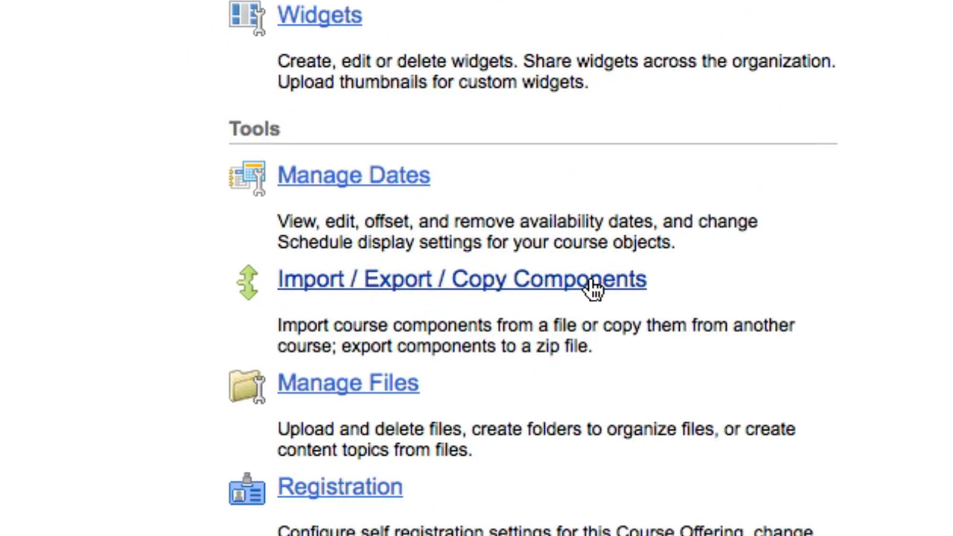
pyautogui.click(593, 288)
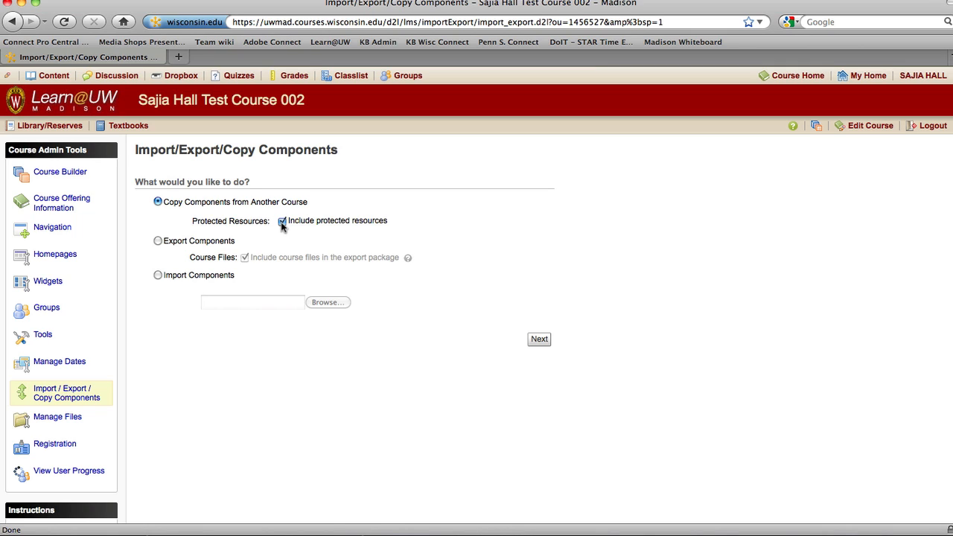
pyautogui.click(538, 340)
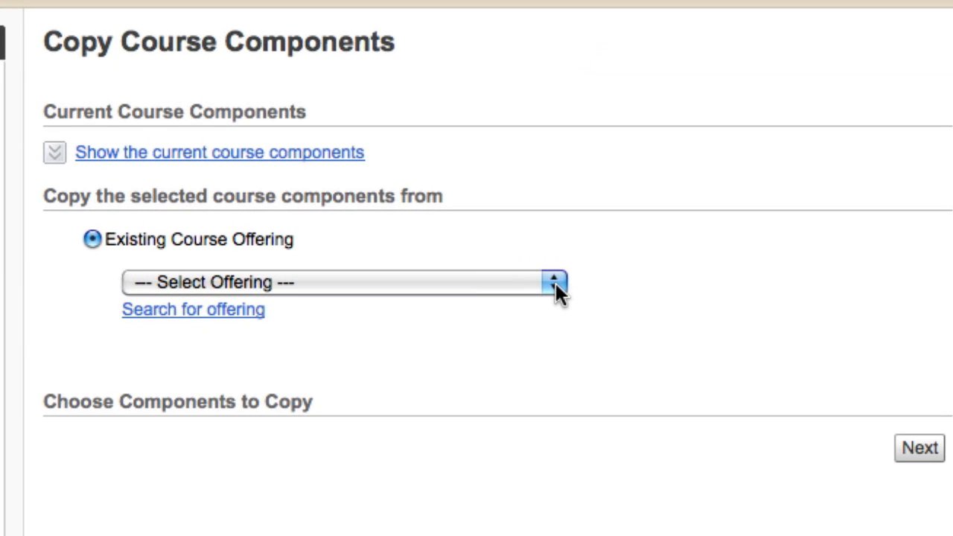
# Step: Search for the existing course offerings and add the test course with code ending in 001 as the copy source
pyautogui.click(371, 260)
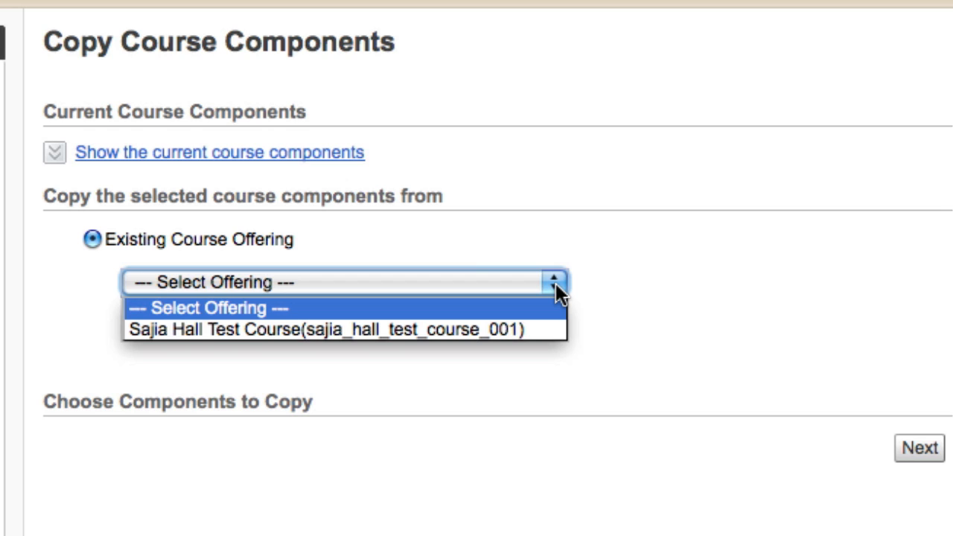
pyautogui.click(554, 283)
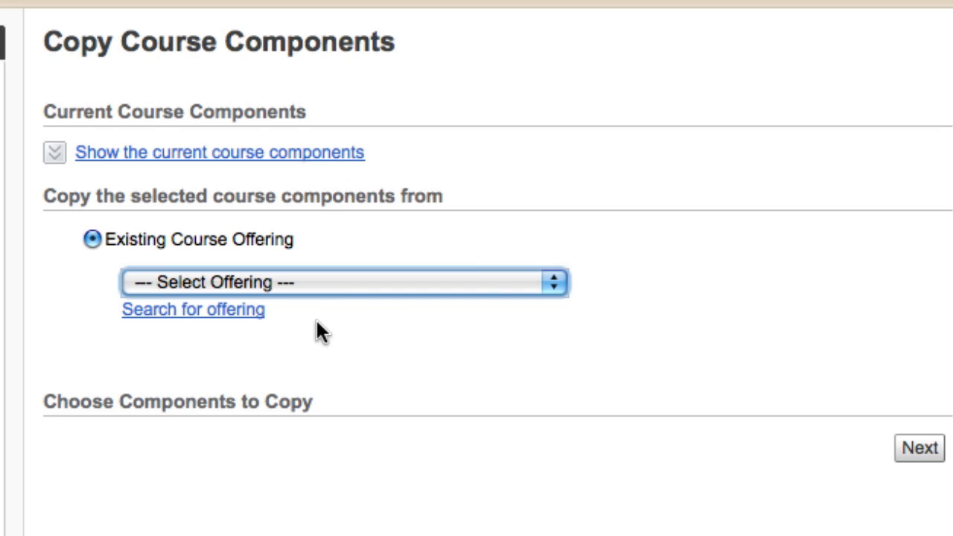
pyautogui.click(242, 318)
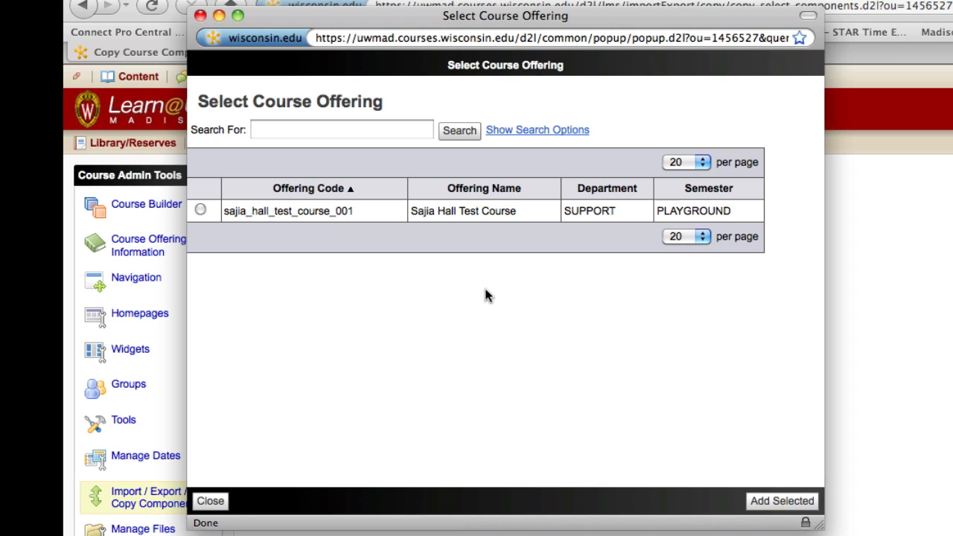
pyautogui.click(201, 211)
pyautogui.click(774, 507)
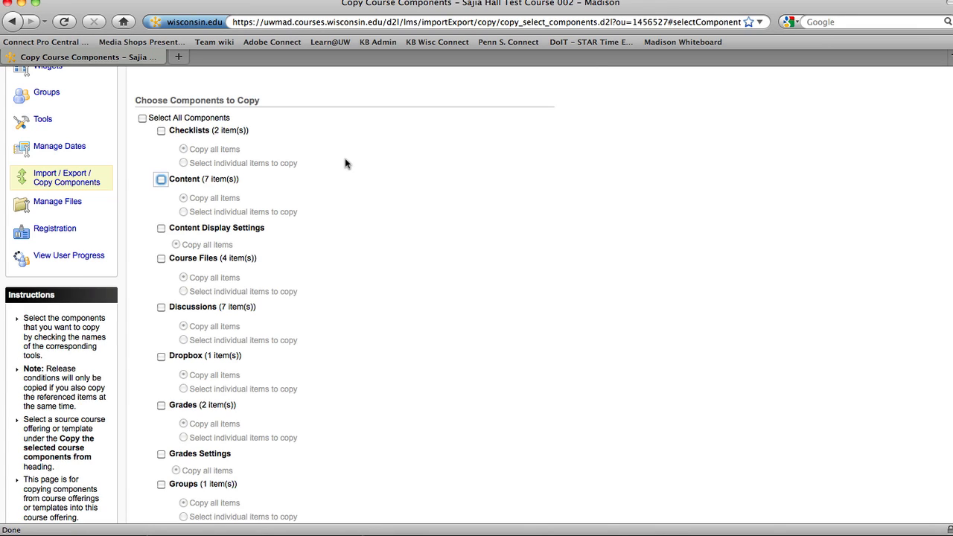
# Step: Include the Content component in the copy, with individual items selected rather than all items
pyautogui.click(142, 119)
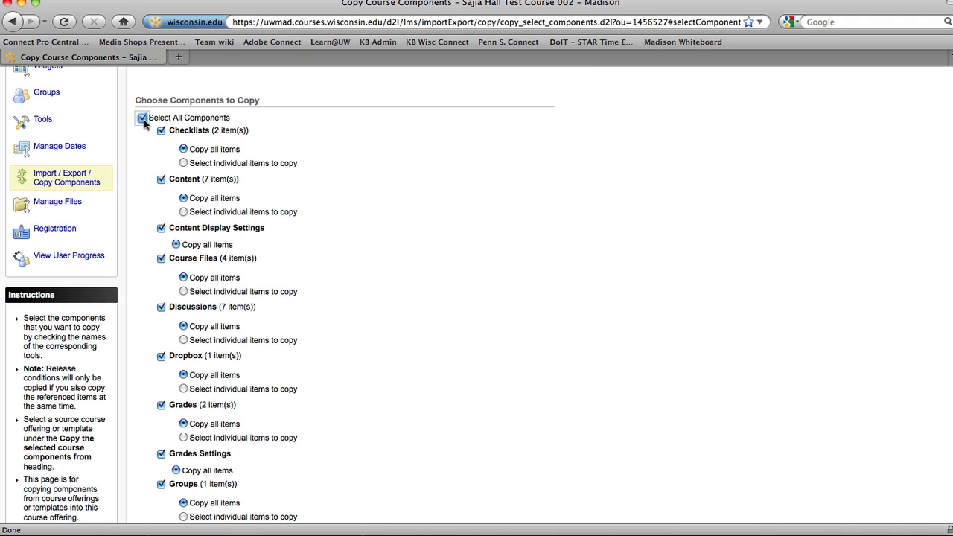
pyautogui.click(142, 119)
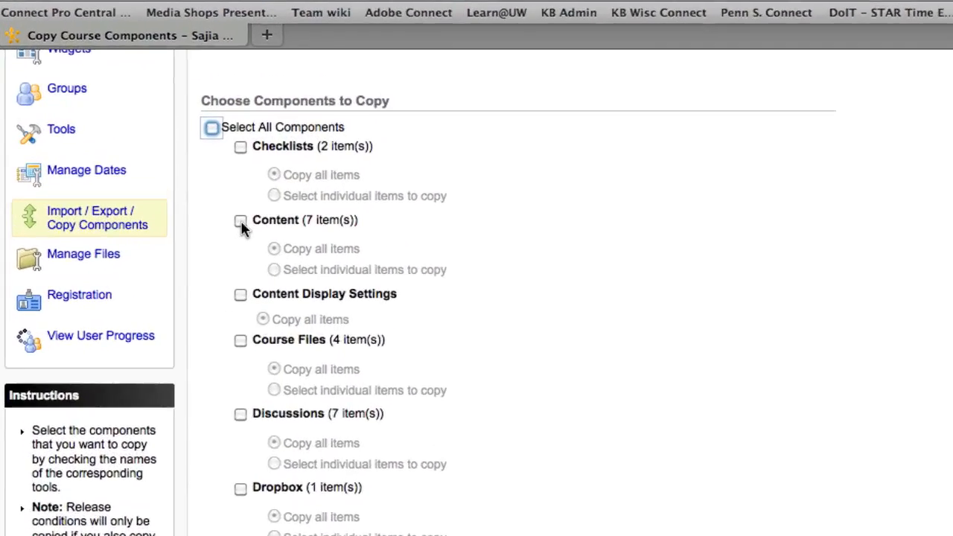
pyautogui.click(162, 180)
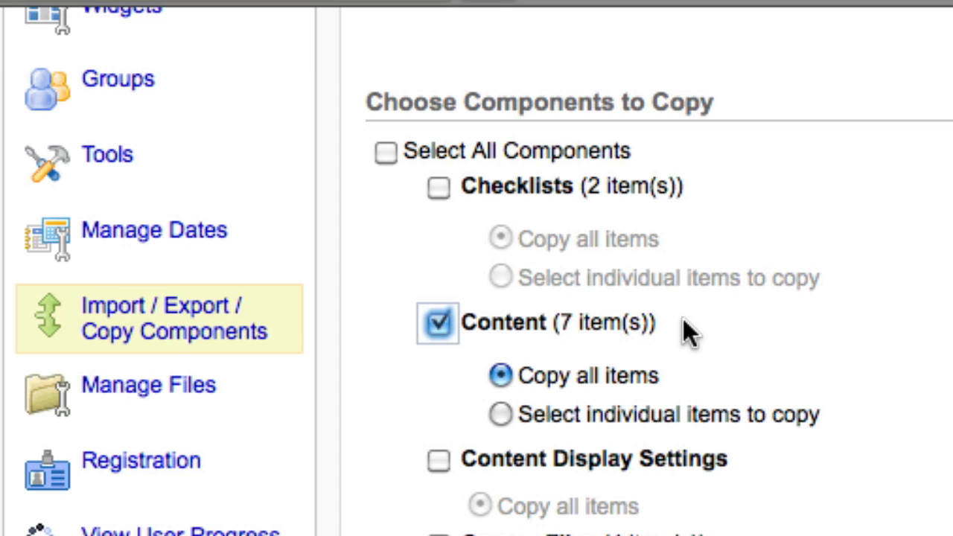
pyautogui.click(502, 414)
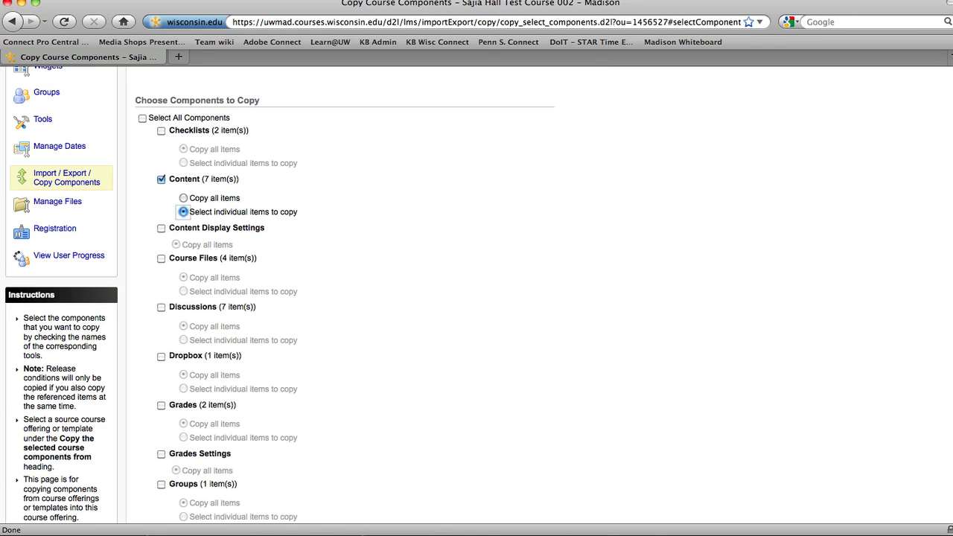
# Step: Include all items of Grades, Homepages and Navigation Bars in the copy, and continue to the content item selection
pyautogui.scroll(-3, 342, 298)
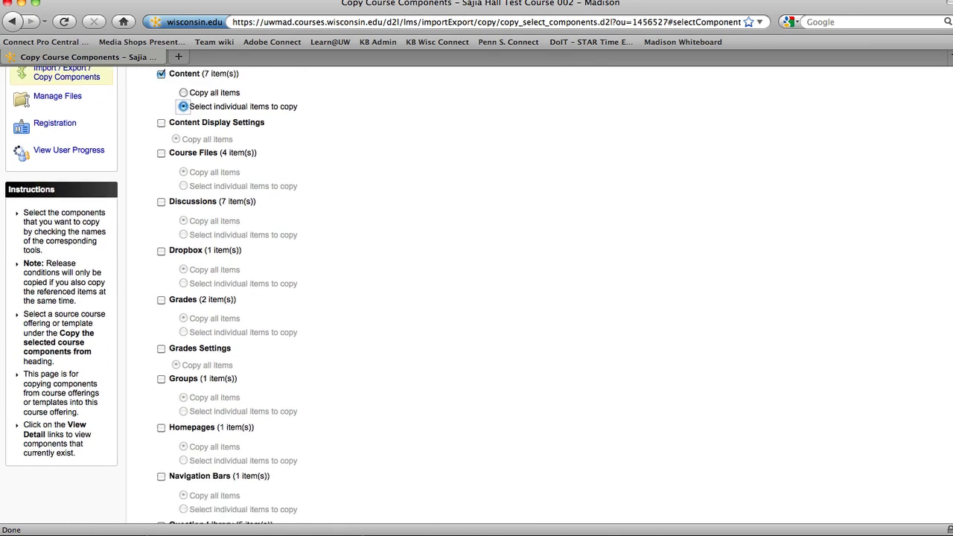
pyautogui.scroll(-1, 823, 368)
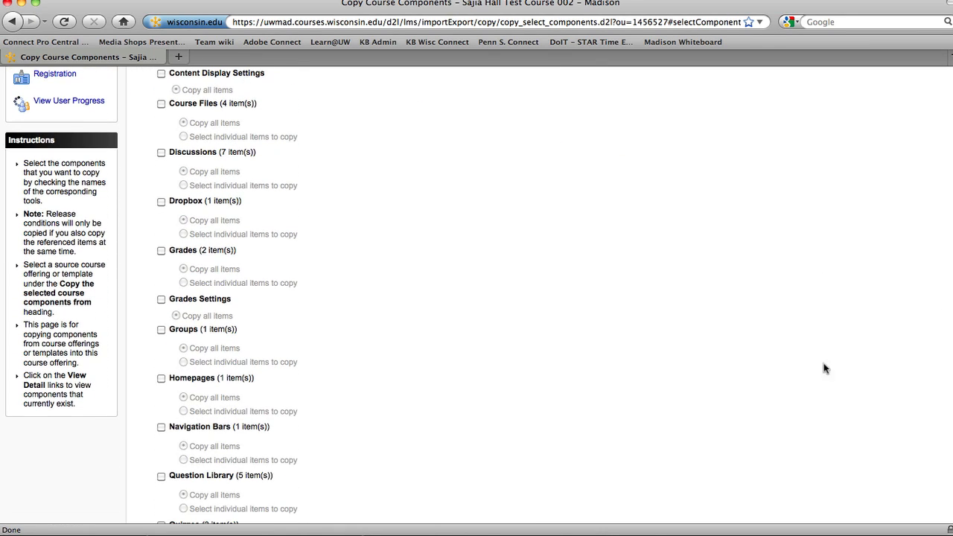
pyautogui.click(161, 252)
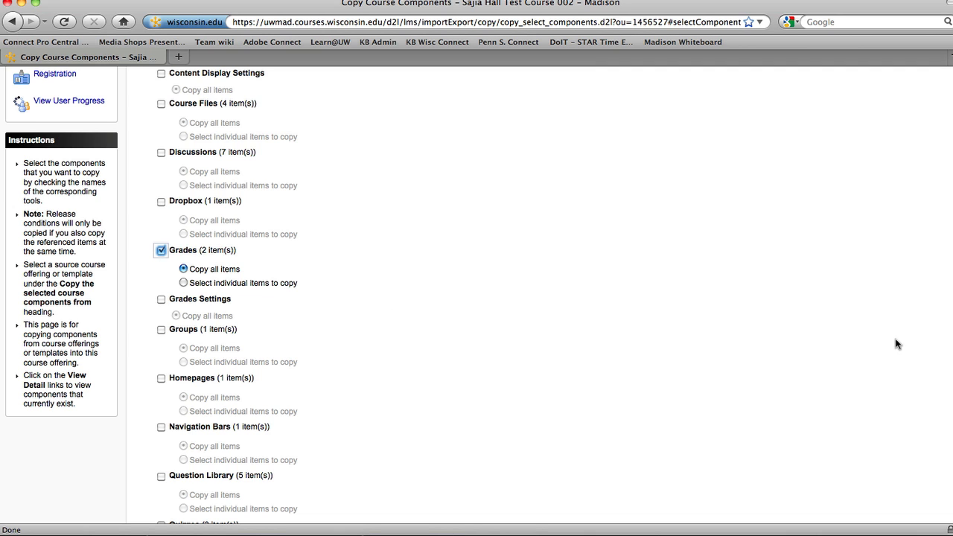
pyautogui.scroll(-1, 897, 343)
pyautogui.scroll(-4, 936, 373)
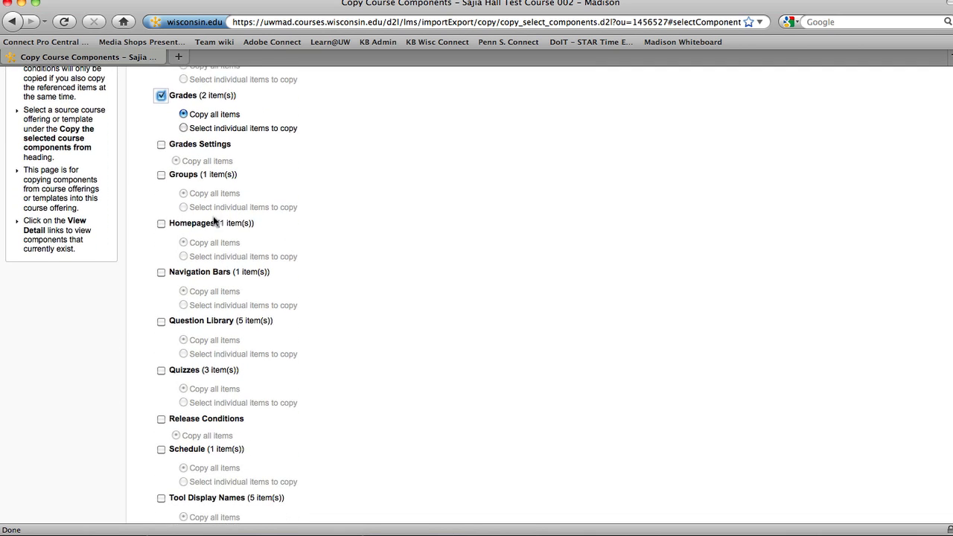
pyautogui.click(161, 223)
pyautogui.click(161, 272)
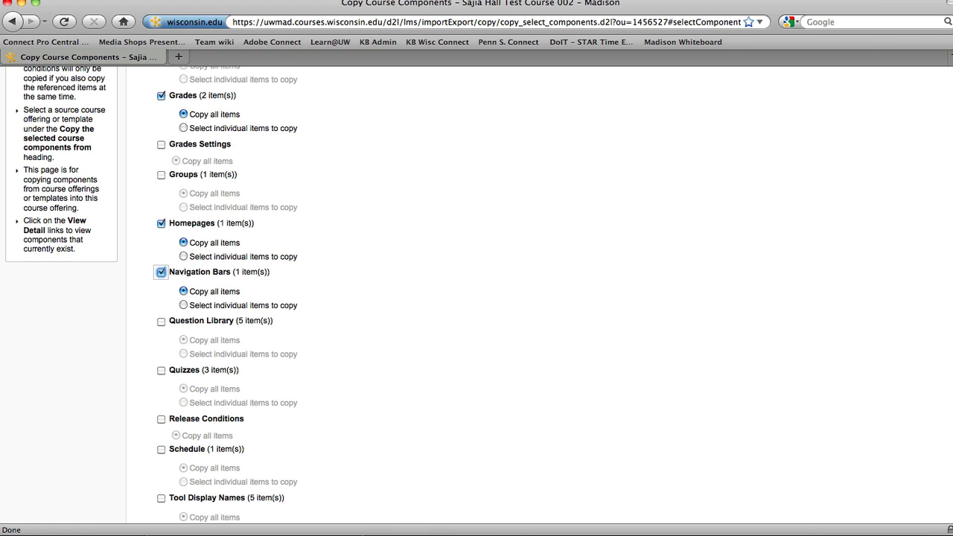
pyautogui.scroll(-1, 950, 367)
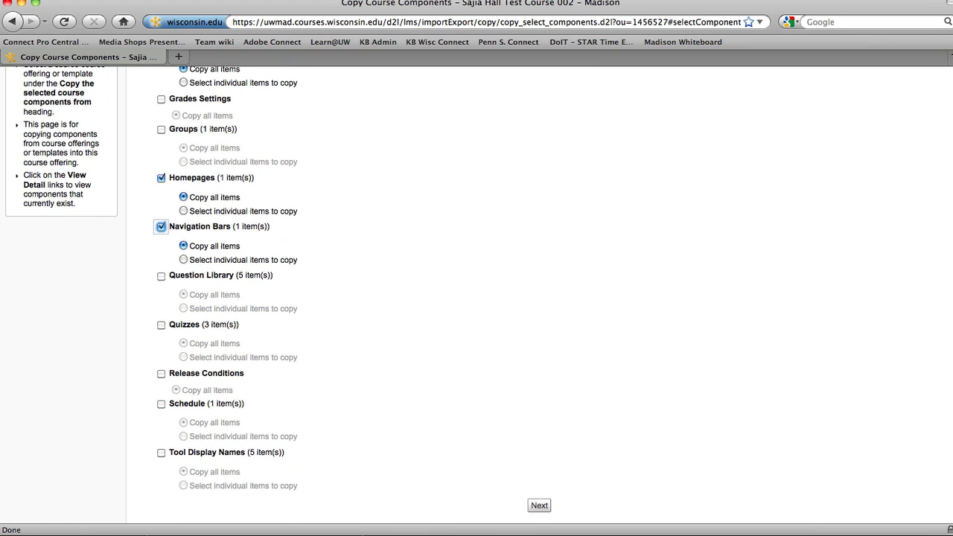
pyautogui.click(539, 506)
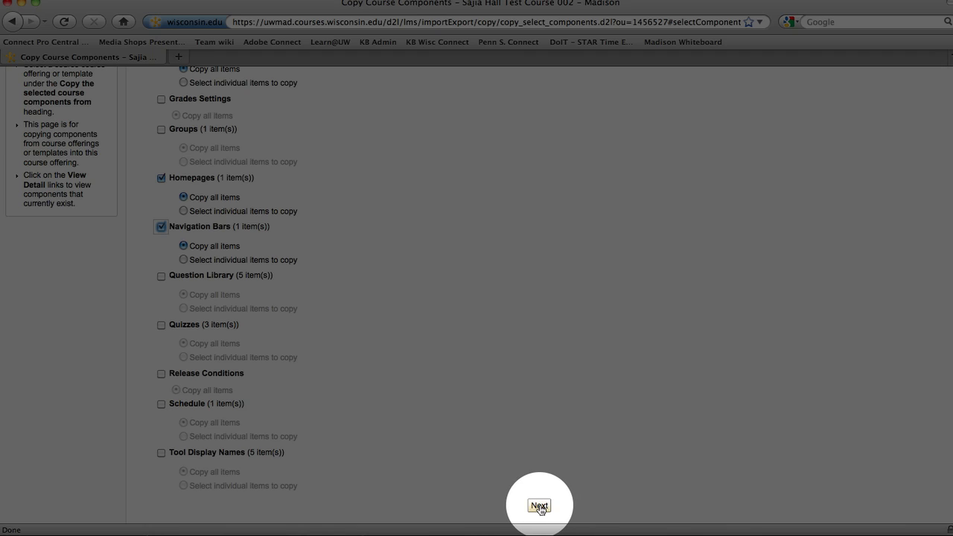
pyautogui.click(539, 507)
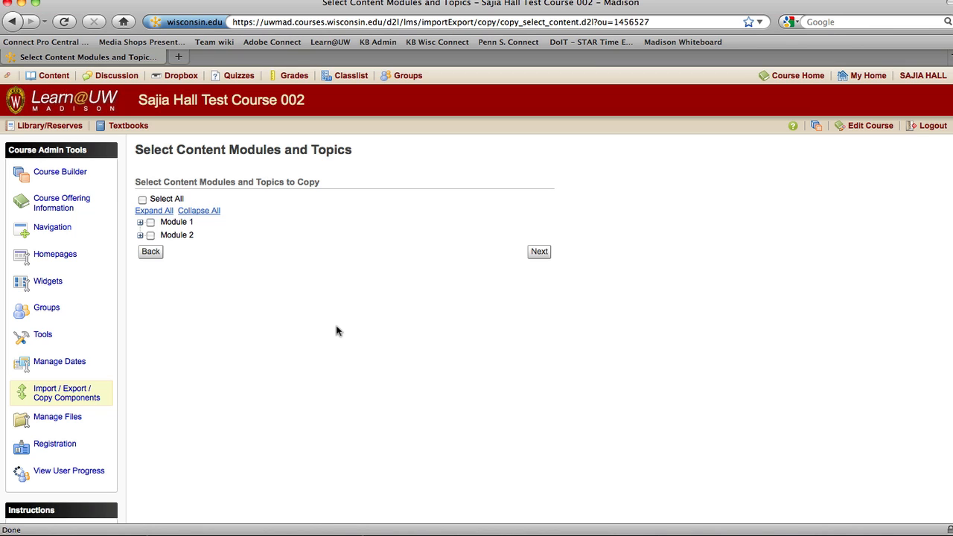
# Step: Select Readings for 4/29 in Module 2, and Readings for 4/22, Readings for 4/15 and Additional Resources in Module 1
pyautogui.click(140, 223)
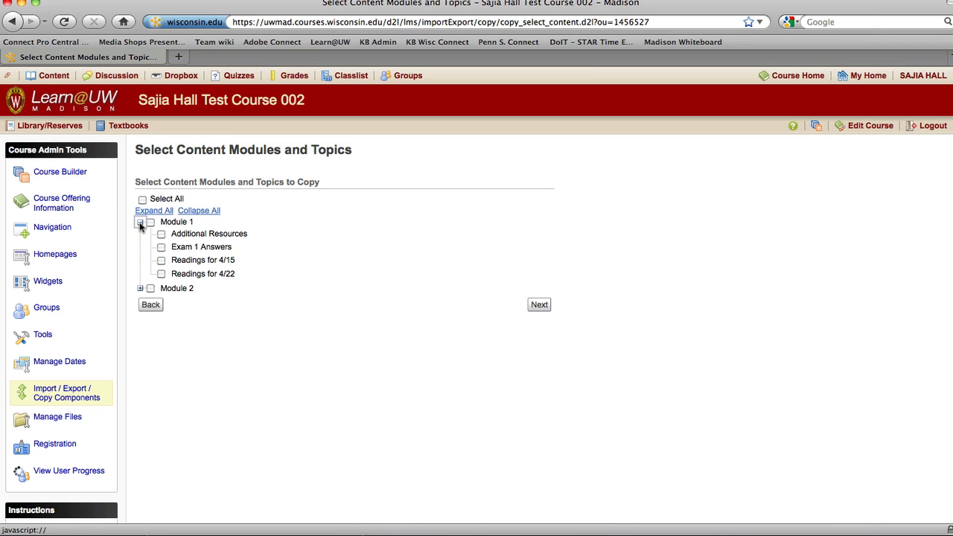
pyautogui.click(140, 288)
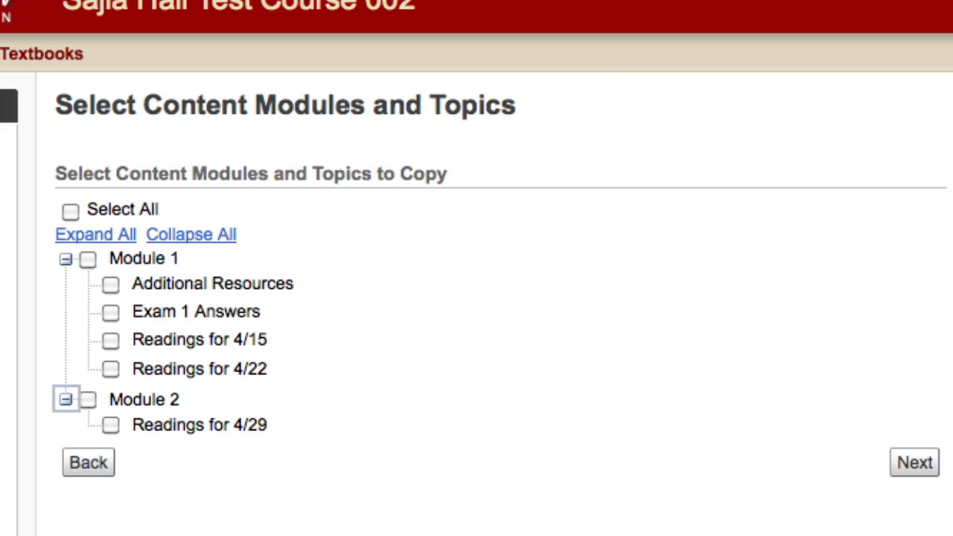
pyautogui.click(111, 425)
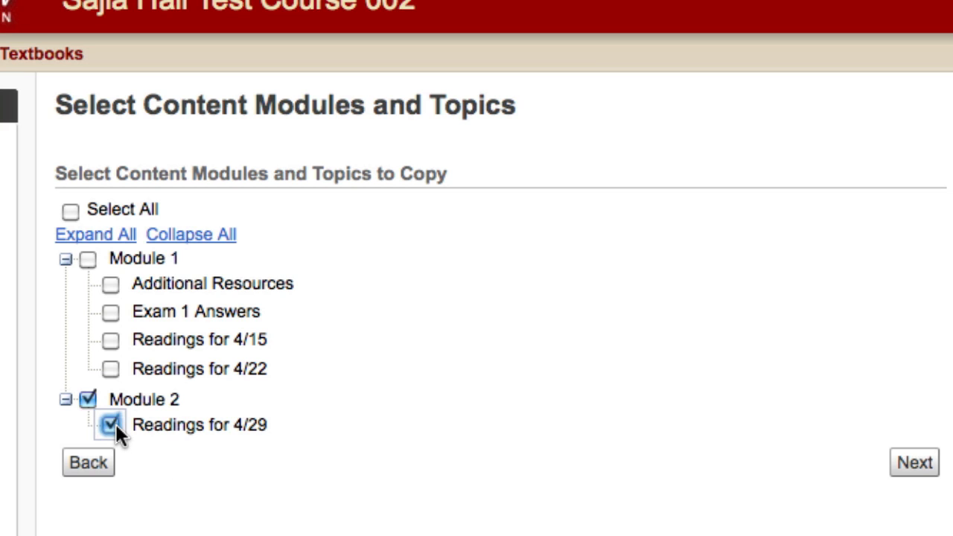
pyautogui.click(112, 368)
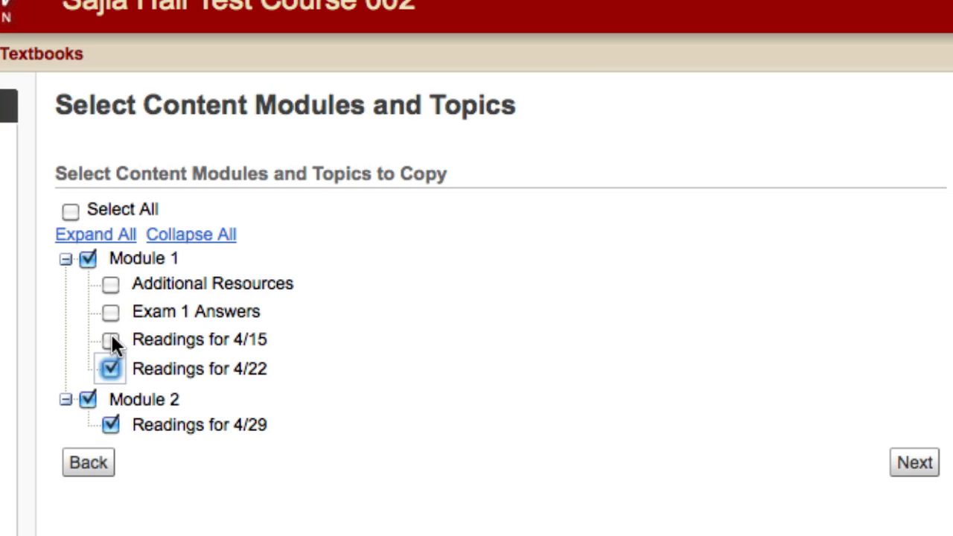
pyautogui.click(111, 340)
pyautogui.click(110, 285)
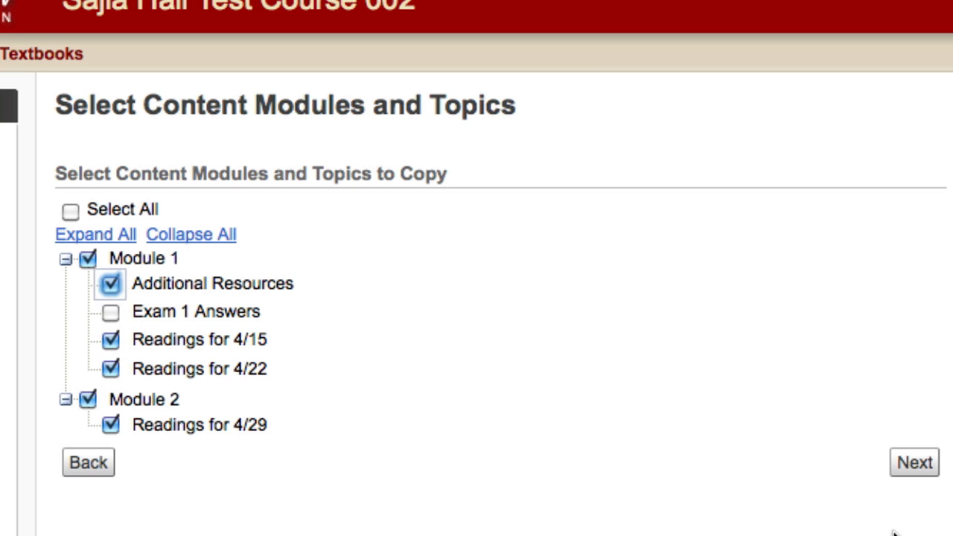
# Step: Confirm and complete the copy of the selected components, and open the course's Content area
pyautogui.click(918, 475)
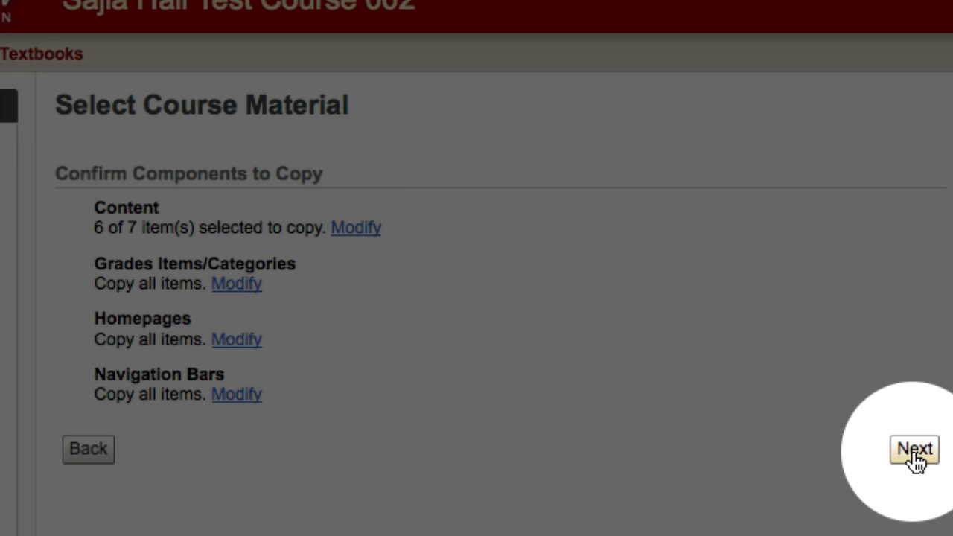
pyautogui.click(915, 450)
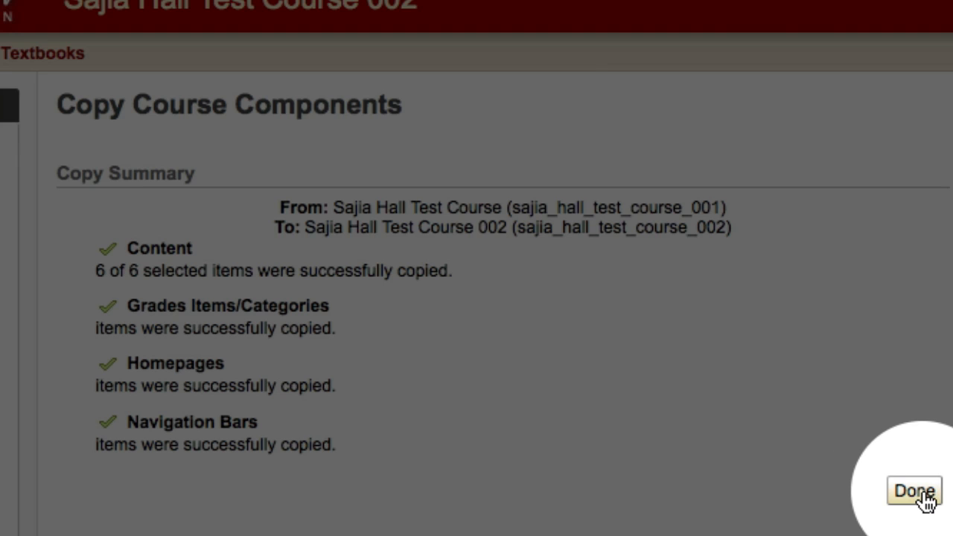
pyautogui.click(921, 492)
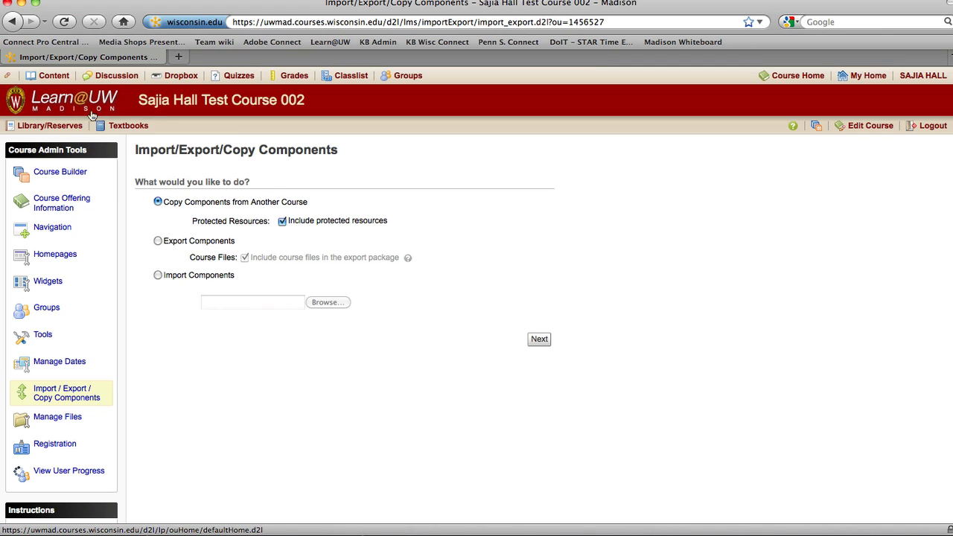
pyautogui.click(62, 85)
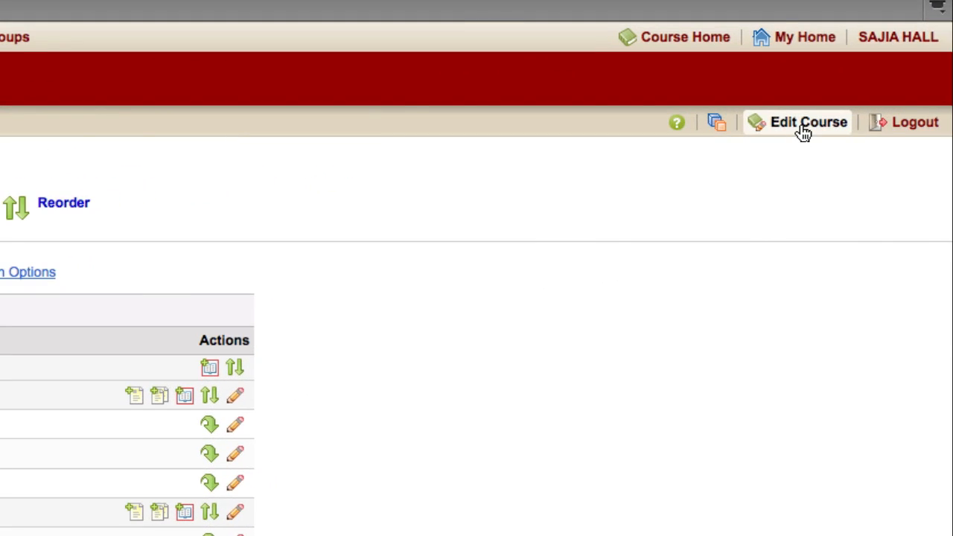
# Step: Set Modified Spring 2010 Navbar as the course's active navbar and confirm the change
pyautogui.click(804, 131)
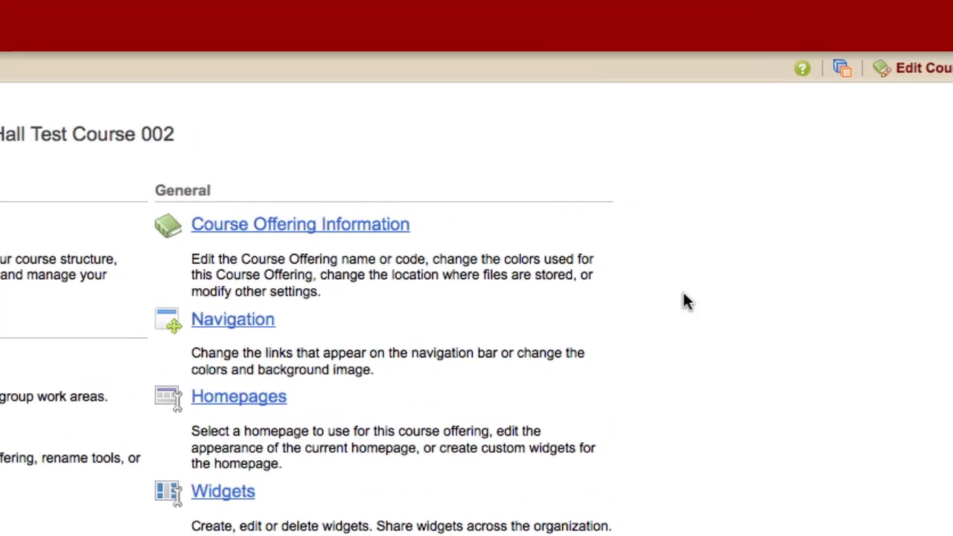
pyautogui.click(253, 320)
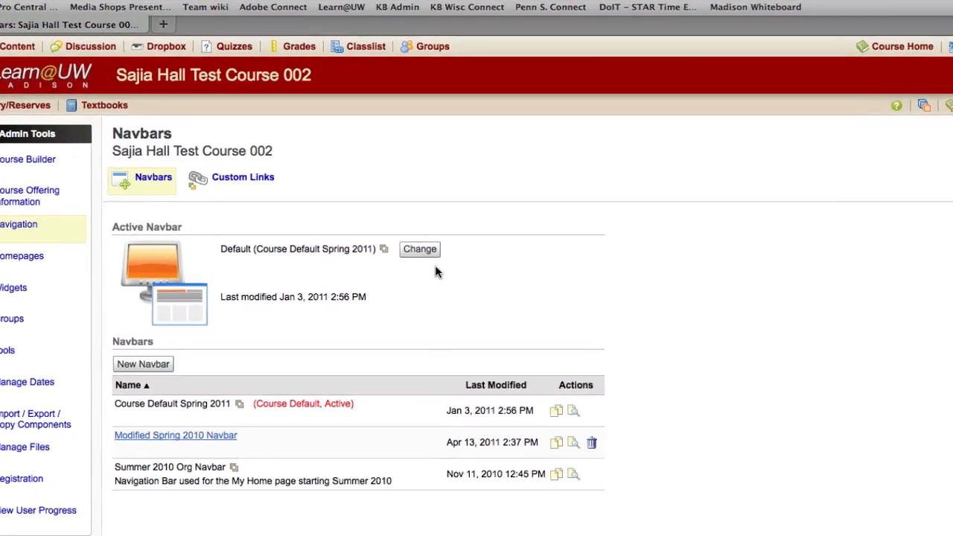
pyautogui.click(420, 249)
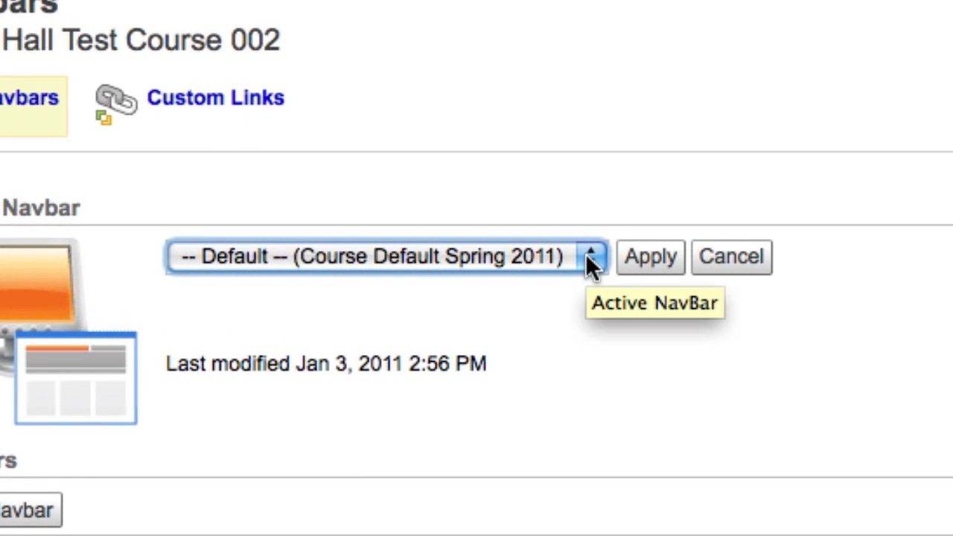
pyautogui.click(587, 255)
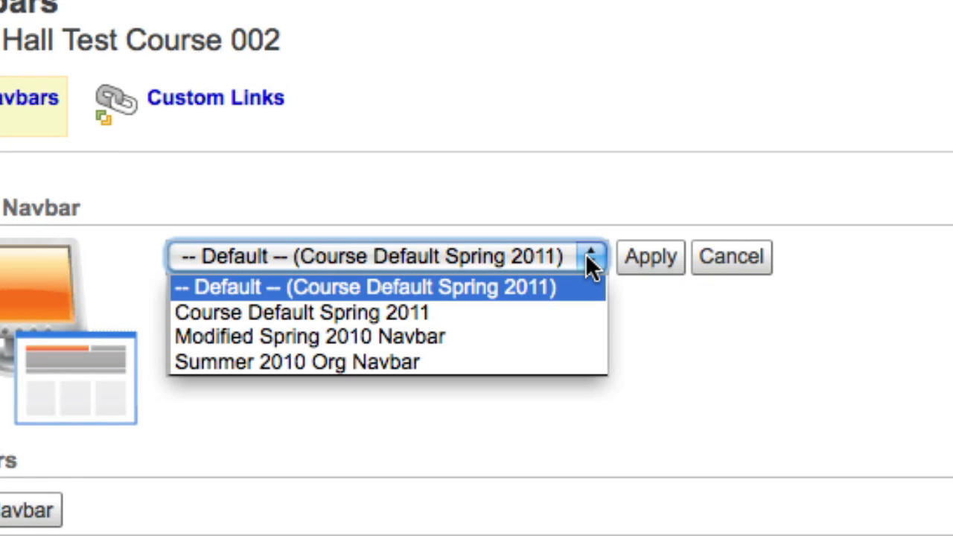
pyautogui.click(560, 335)
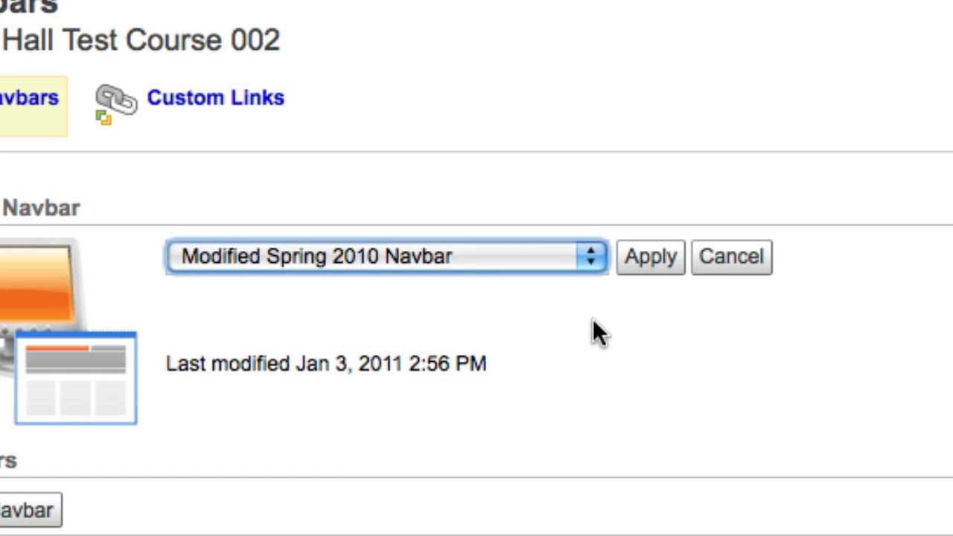
pyautogui.click(654, 268)
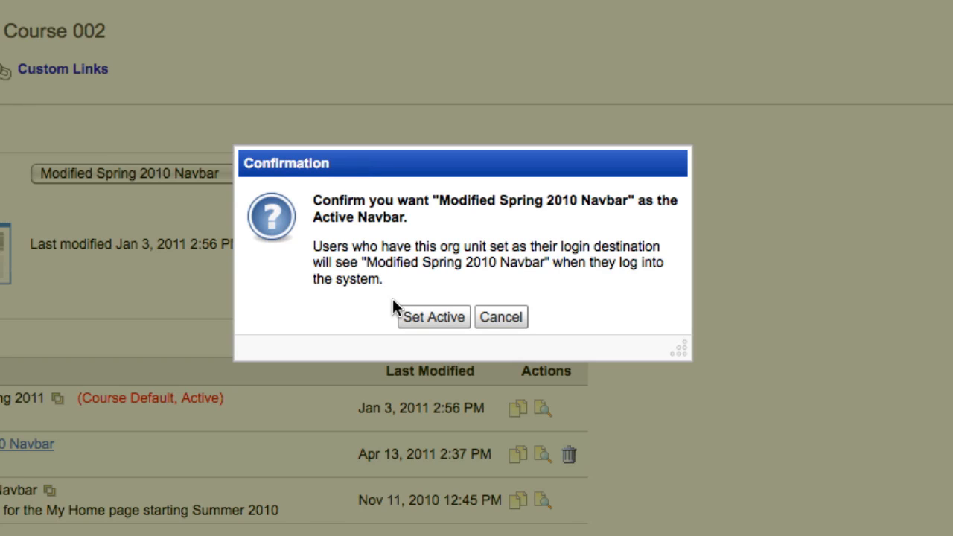
pyautogui.click(425, 323)
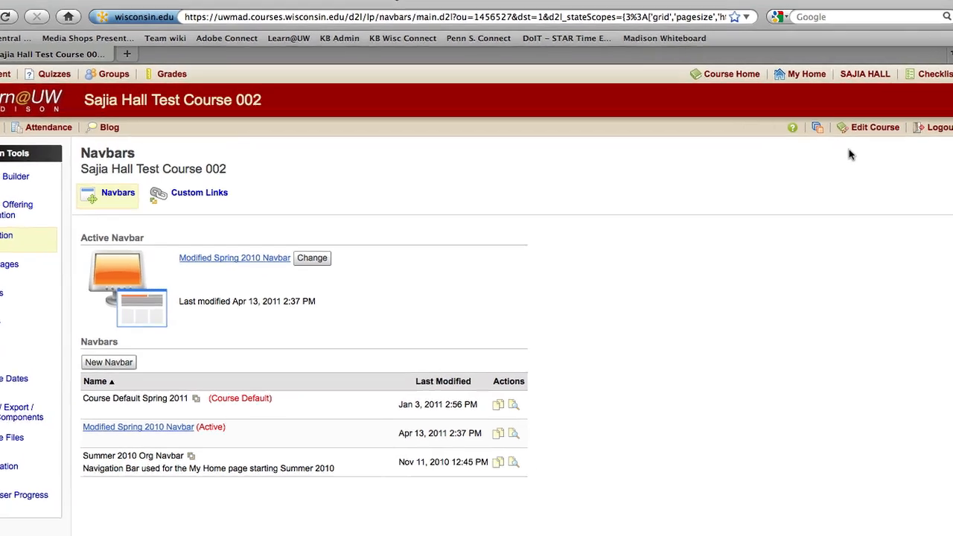
# Step: Set Modified Spring 2010 Course Home as the course's active homepage and confirm the change
pyautogui.click(739, 174)
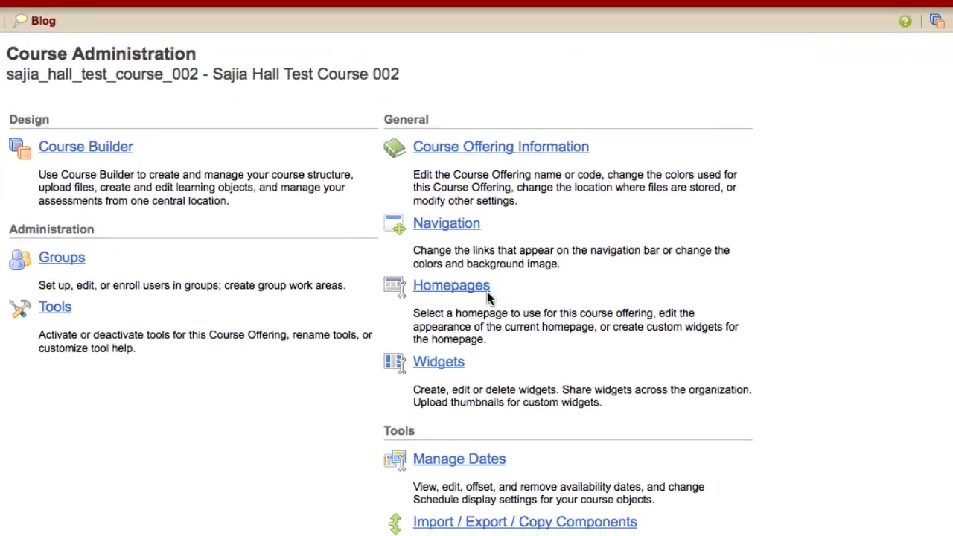
pyautogui.click(467, 331)
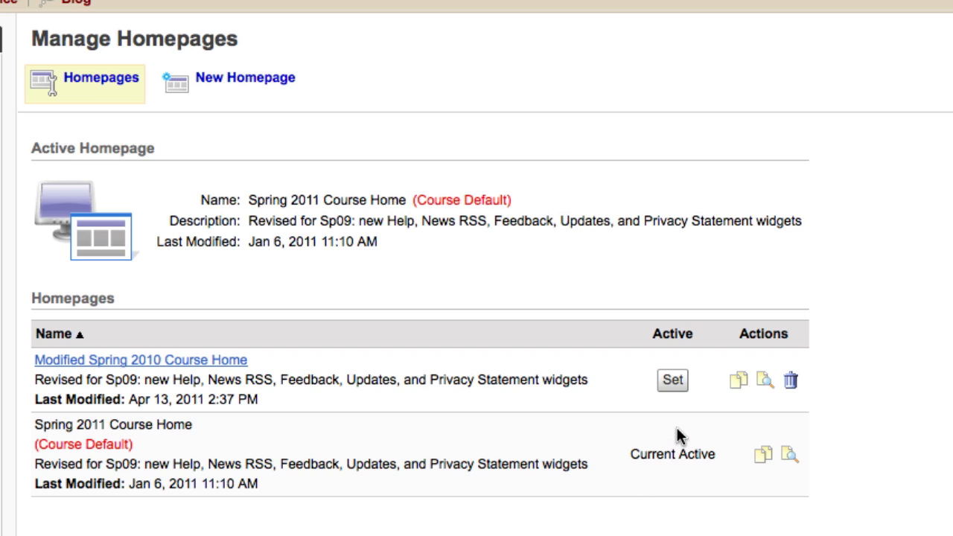
pyautogui.click(673, 382)
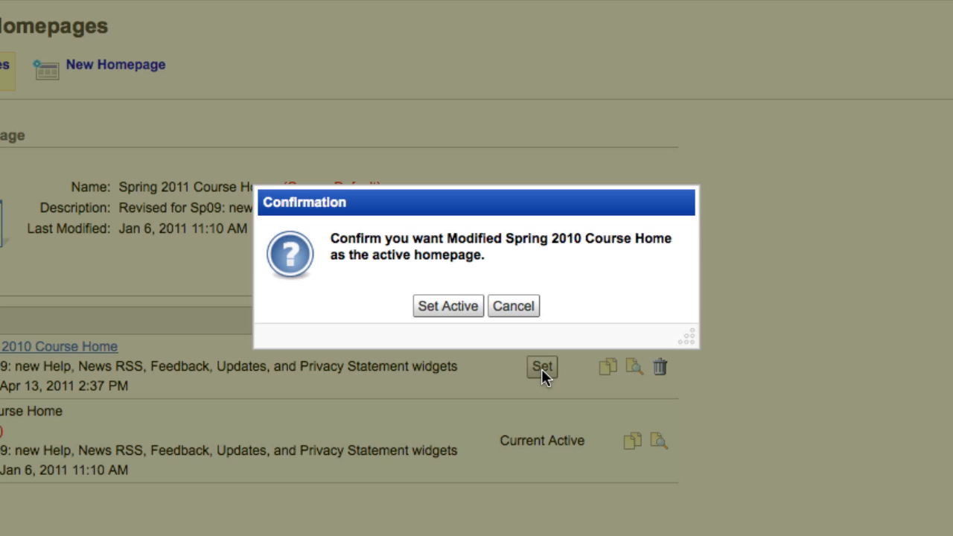
pyautogui.click(480, 320)
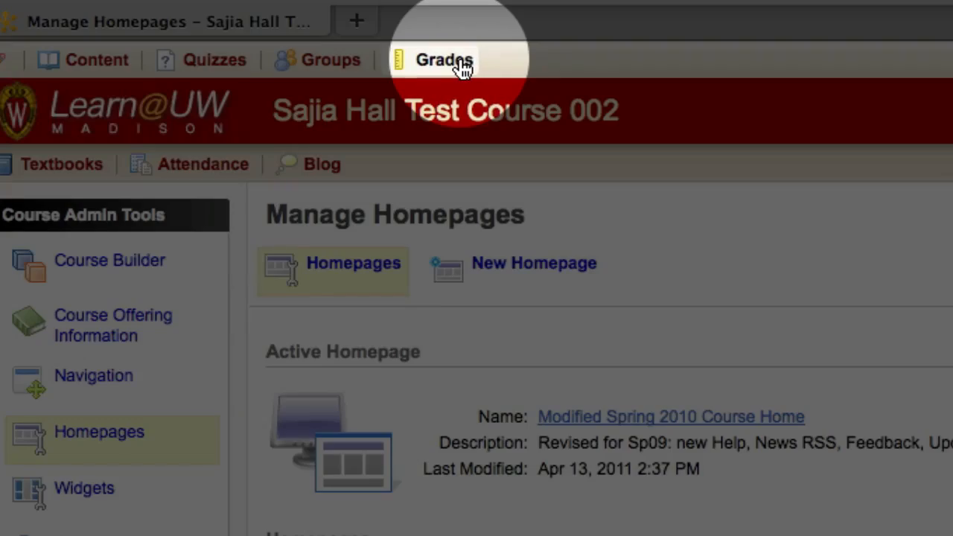
# Step: Set the Letter Grades scheme as the course's default grade scheme and confirm the change
pyautogui.click(461, 67)
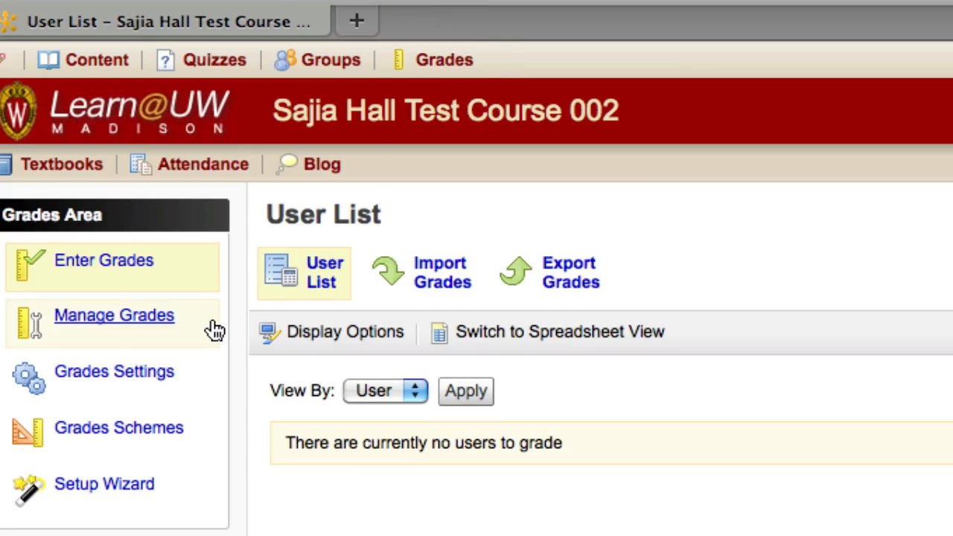
pyautogui.click(125, 432)
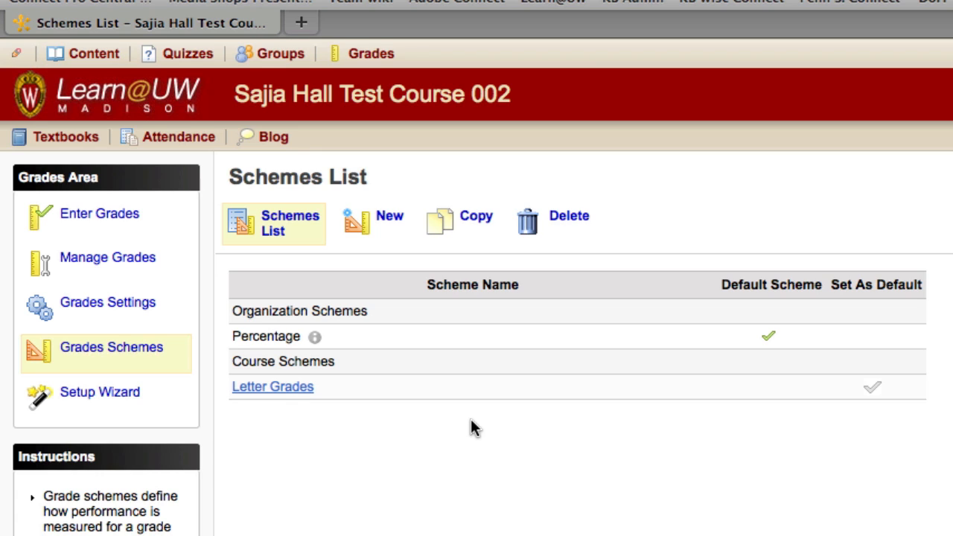
pyautogui.click(871, 393)
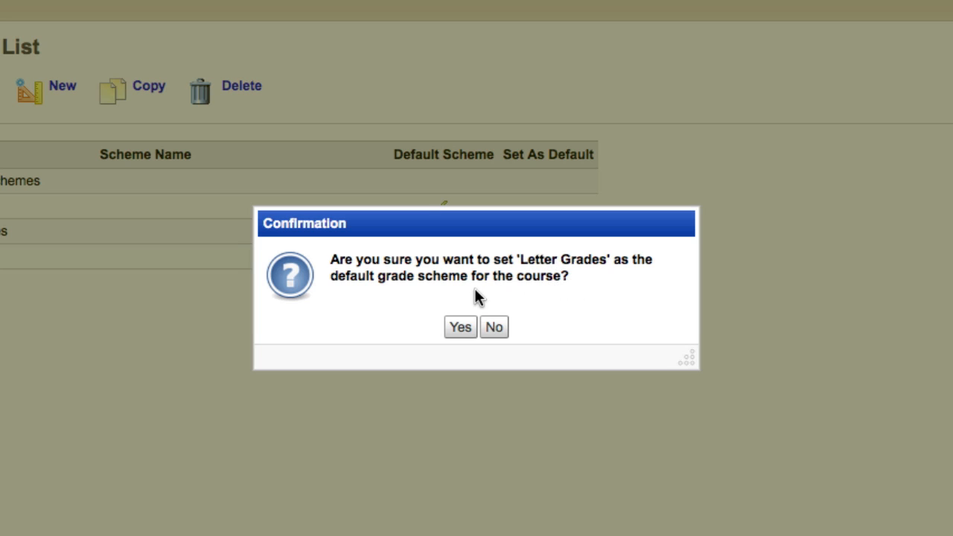
pyautogui.click(460, 329)
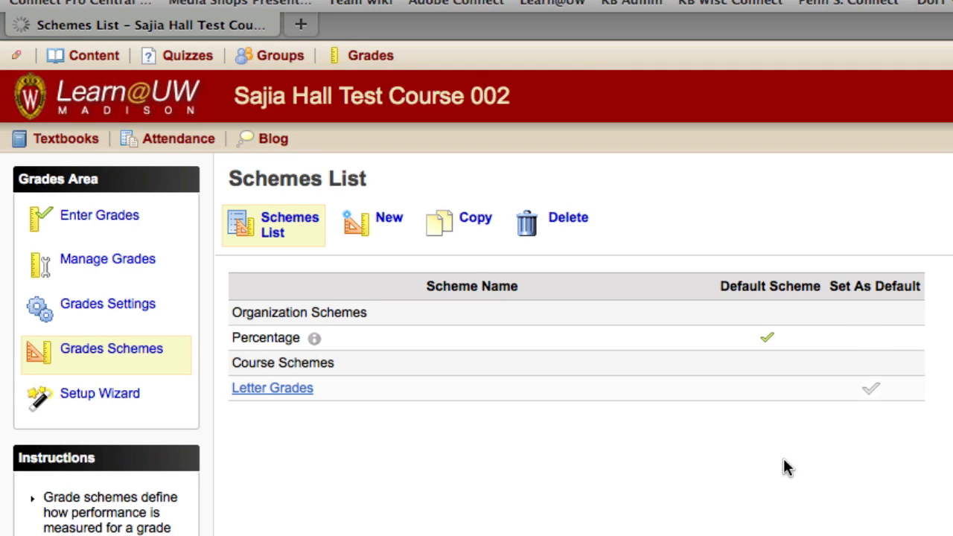